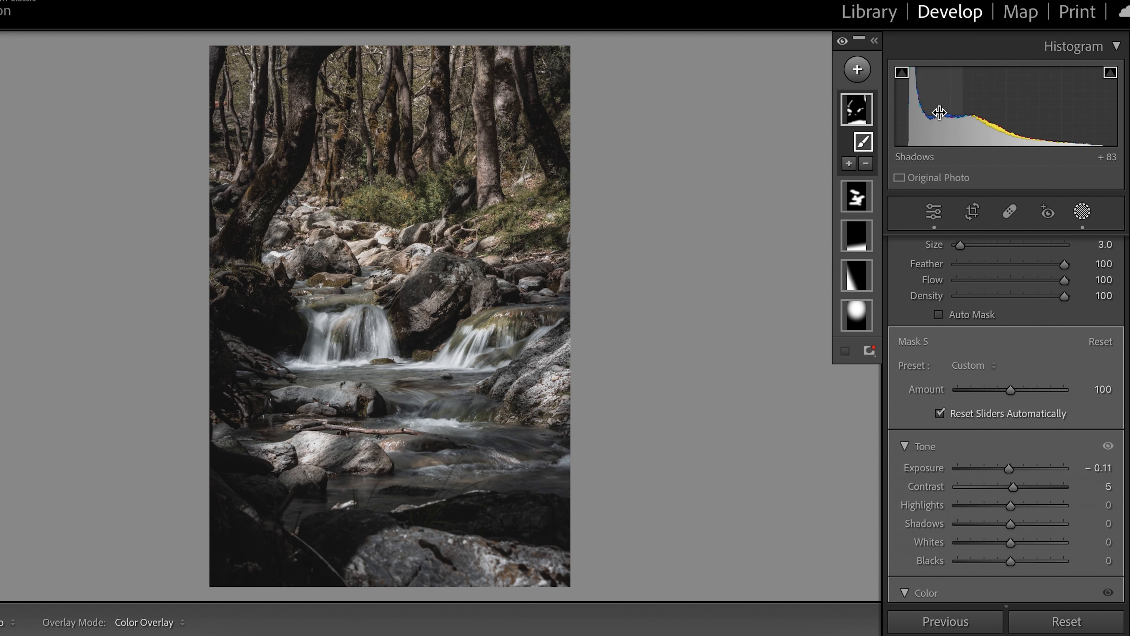
Step: Compare the photo with and without all of its mask adjustments
click(843, 44)
click(844, 43)
click(843, 43)
click(843, 44)
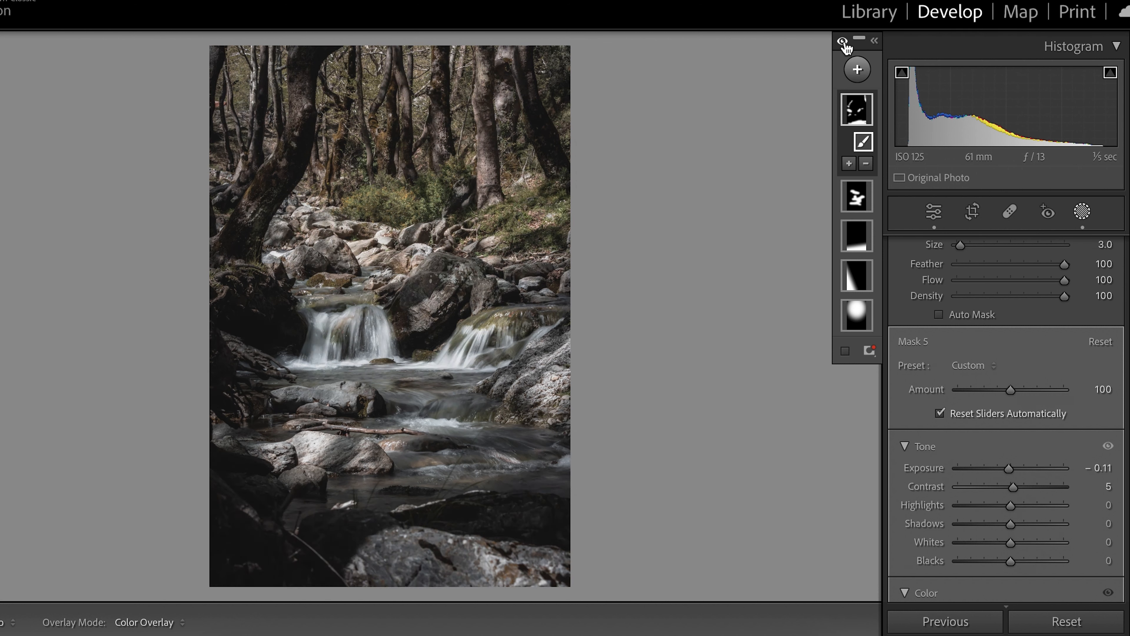
Step: Create a new brush mask and set its Exposure to 0.98
click(858, 71)
click(874, 232)
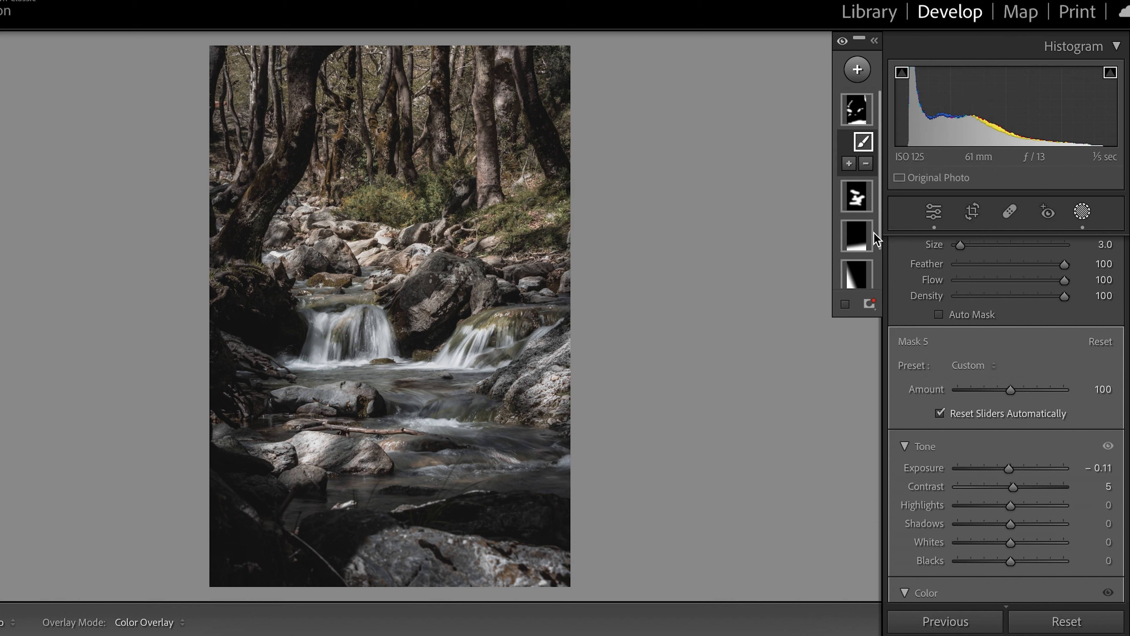
click(1023, 468)
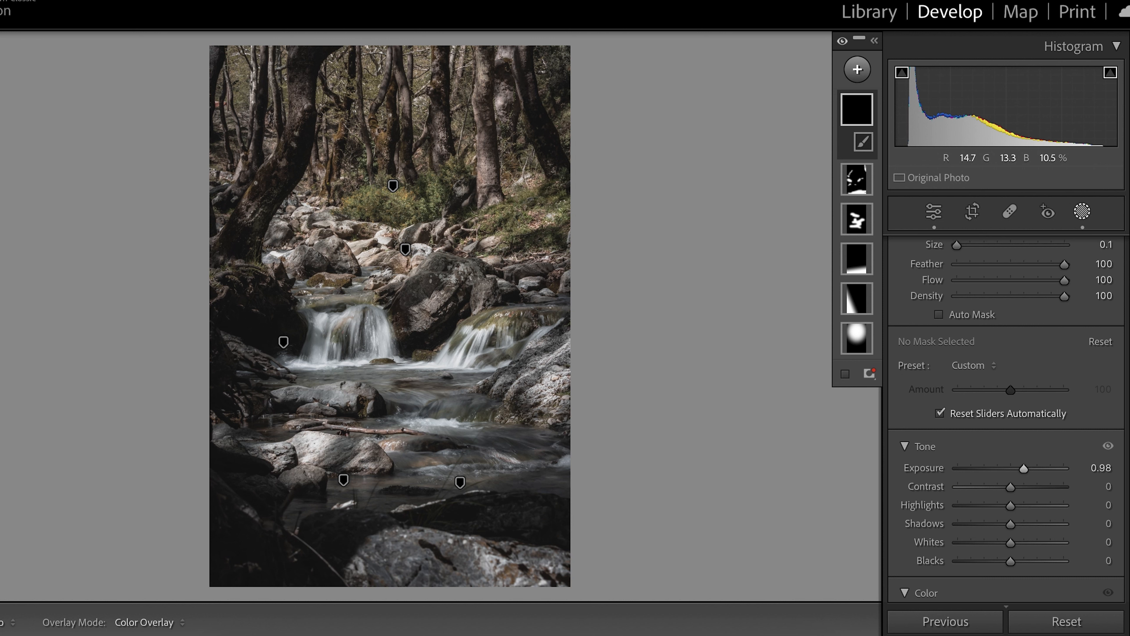
Step: Paint highlights on the tree trunks and the rocks above the waterfalls at brush size 2.0, and lower the mask's Exposure to 0.39
mouse_move(243, 211)
mouse_down()
mouse_move(260, 175)
mouse_move(243, 213)
mouse_up()
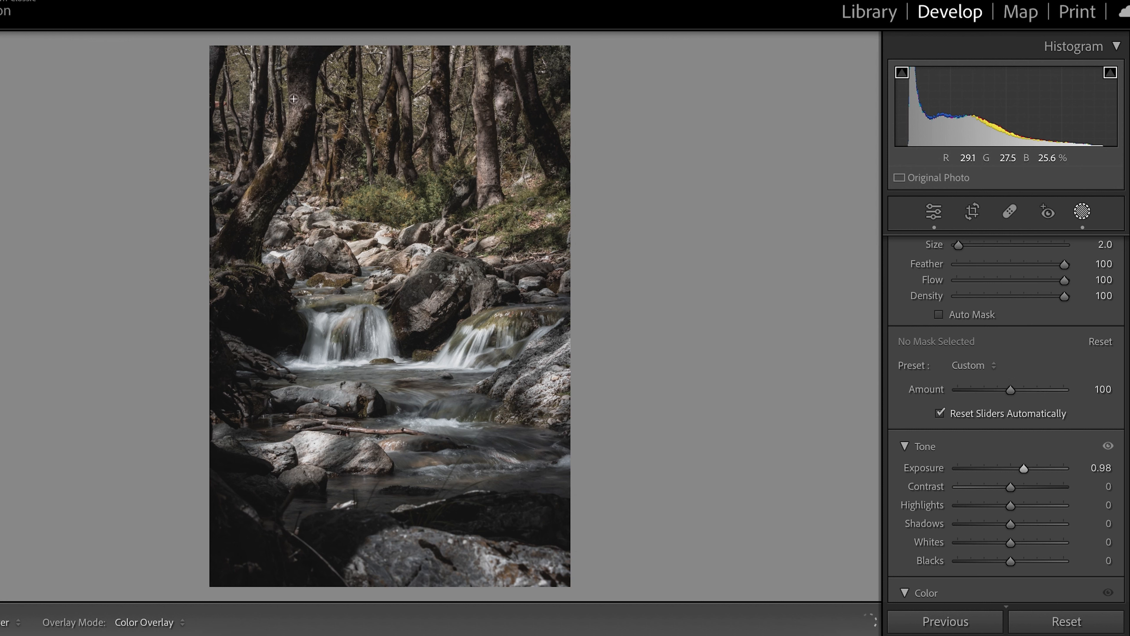
drag(295, 83, 296, 107)
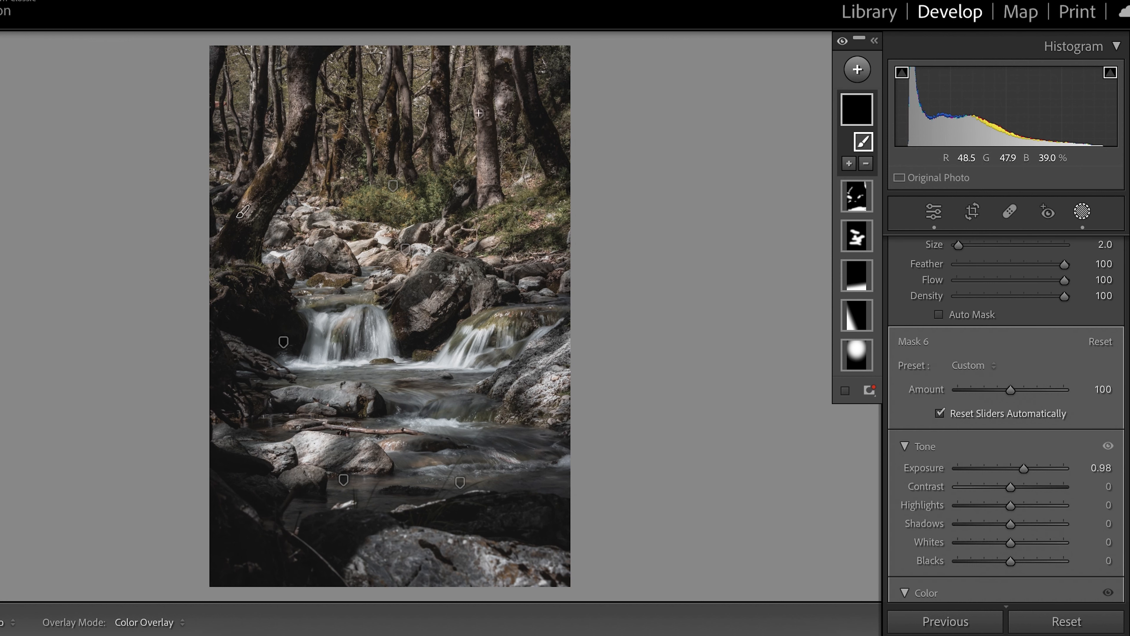
drag(482, 208, 482, 185)
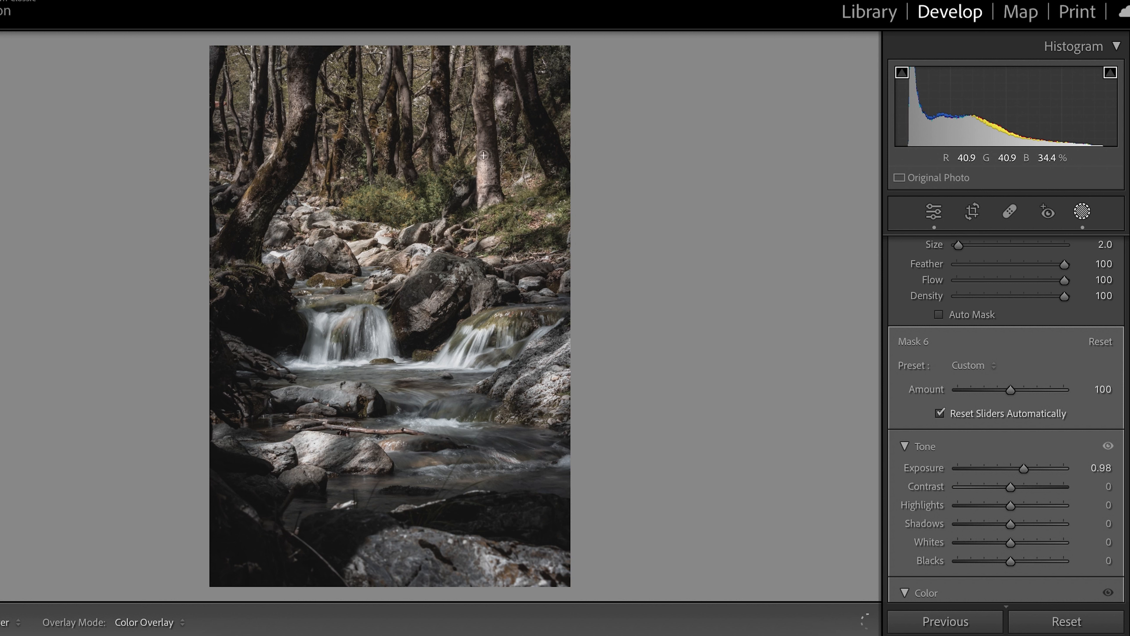
drag(476, 87, 480, 82)
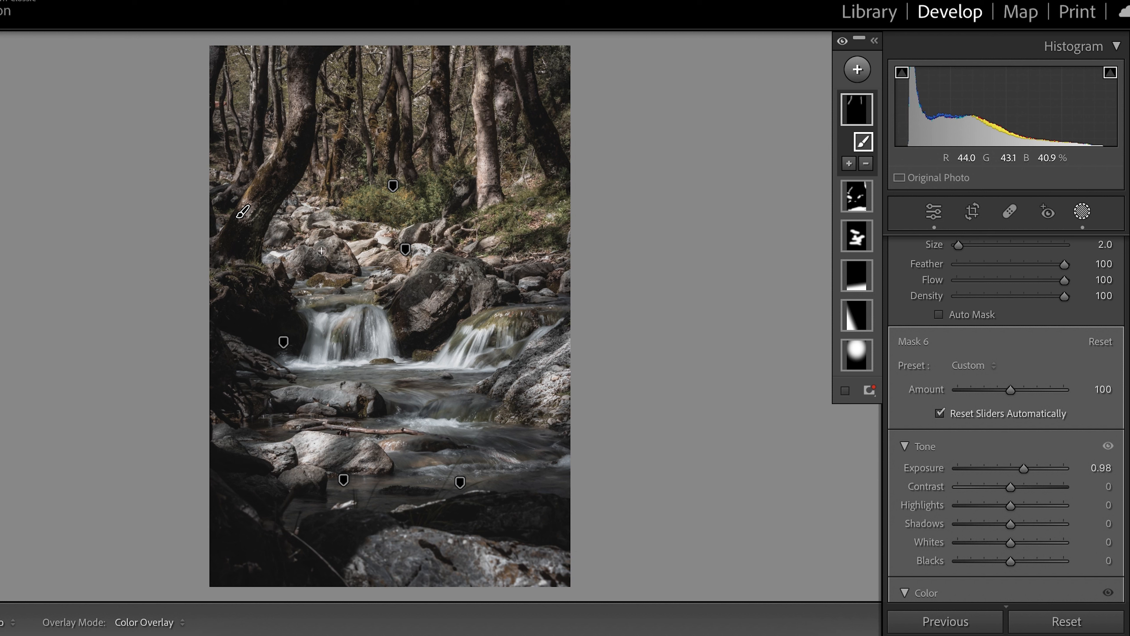
drag(282, 258, 333, 240)
drag(435, 258, 425, 256)
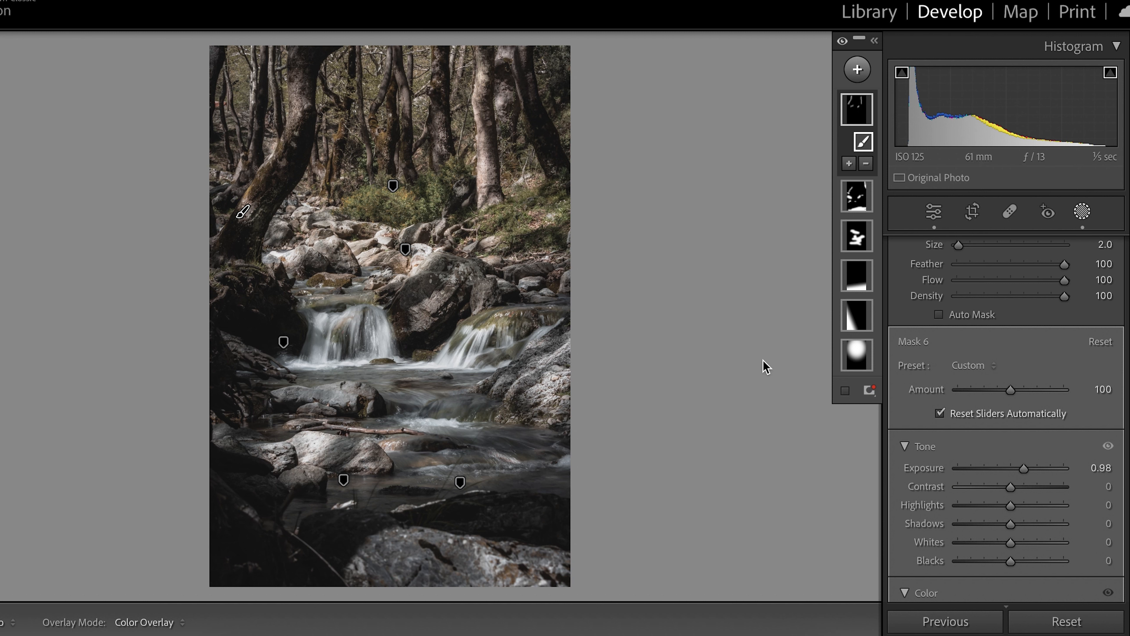
drag(1024, 468, 1016, 470)
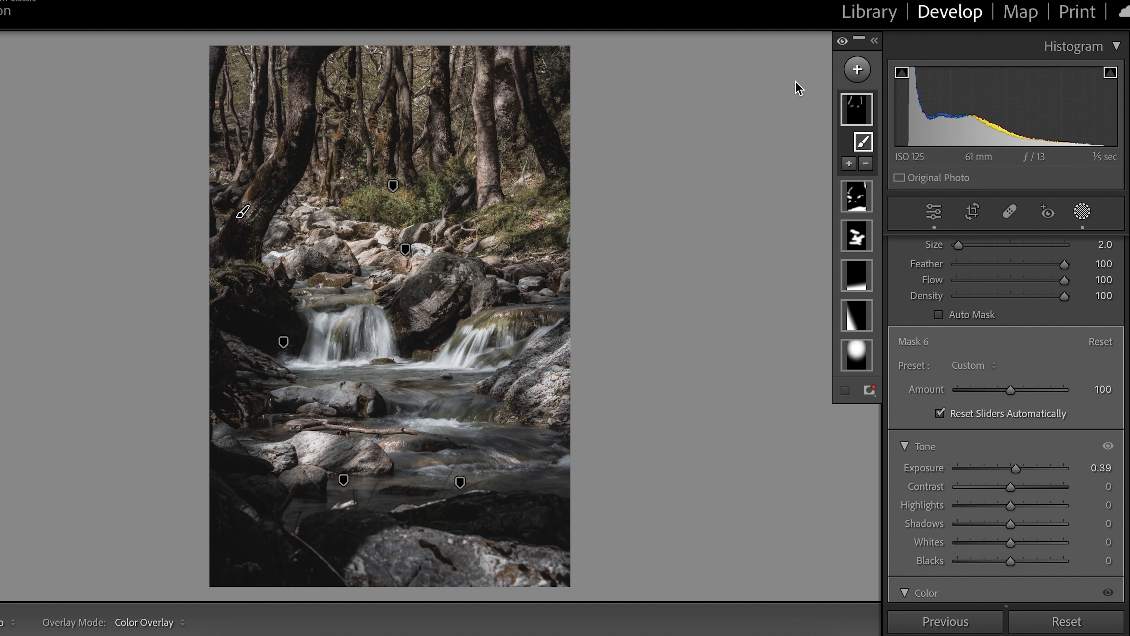
Step: Add a radial gradient mask over the upper-left trees and set its Exposure to 0.26 and Temp to 2
click(857, 69)
click(870, 283)
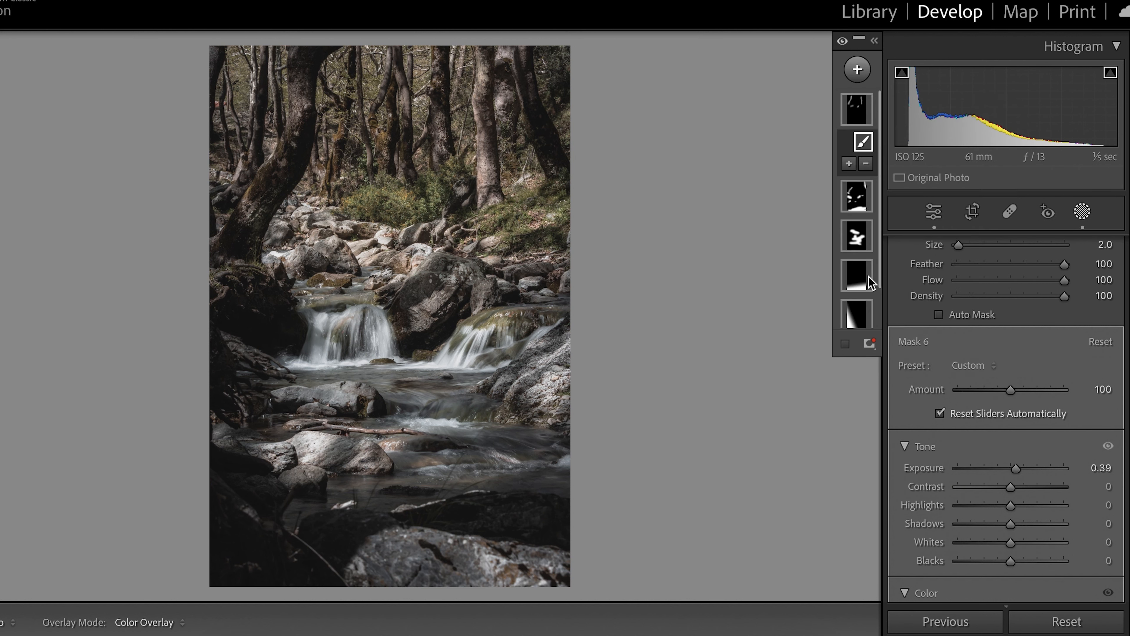
drag(255, 120, 328, 201)
drag(296, 105, 290, 98)
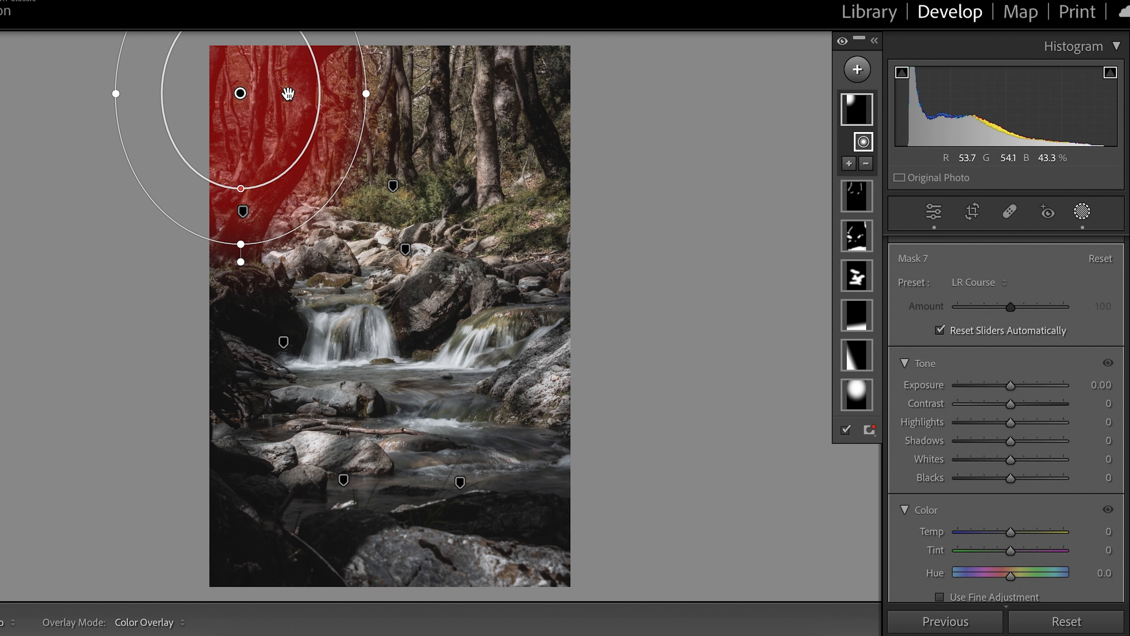
drag(1015, 386, 1019, 388)
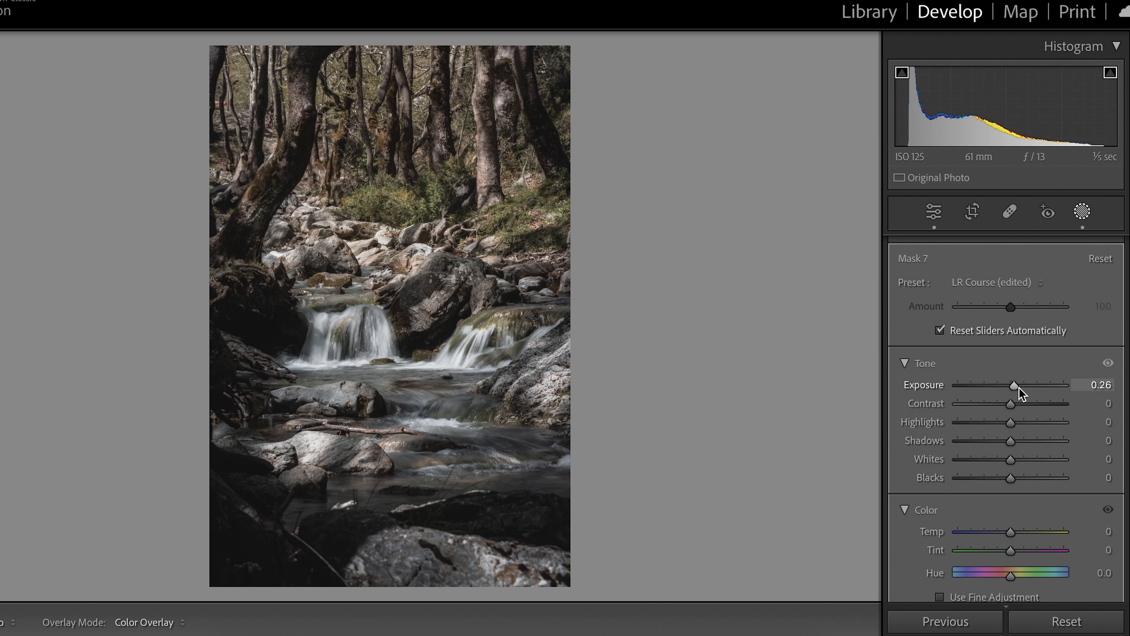
drag(1012, 533, 1015, 535)
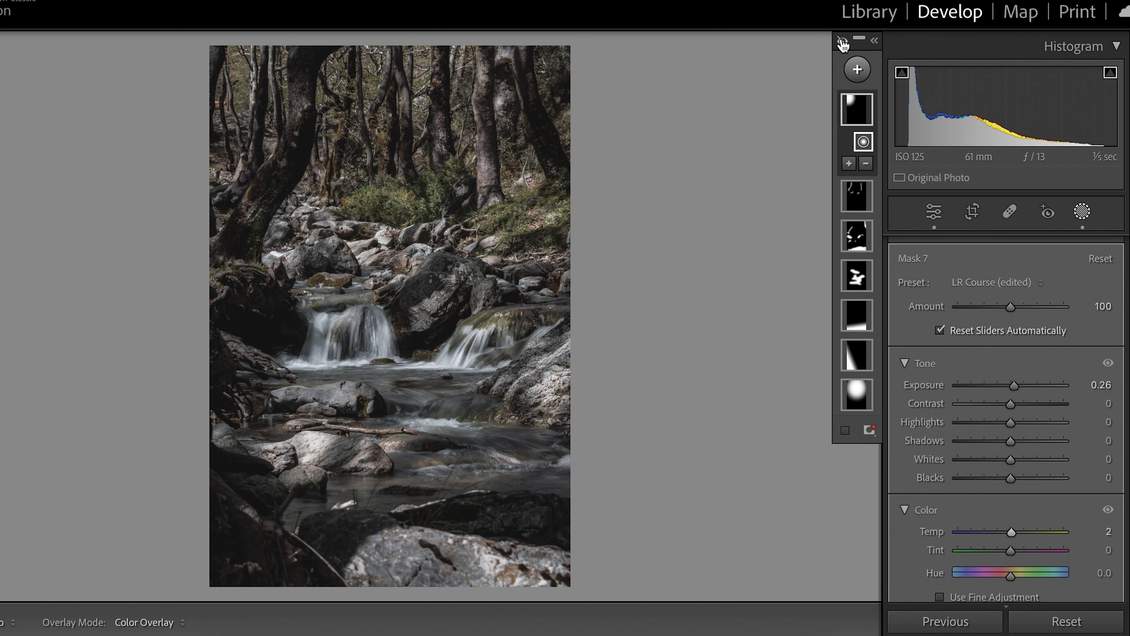
Step: Check the combined effect of all masks by switching them off and on
click(841, 42)
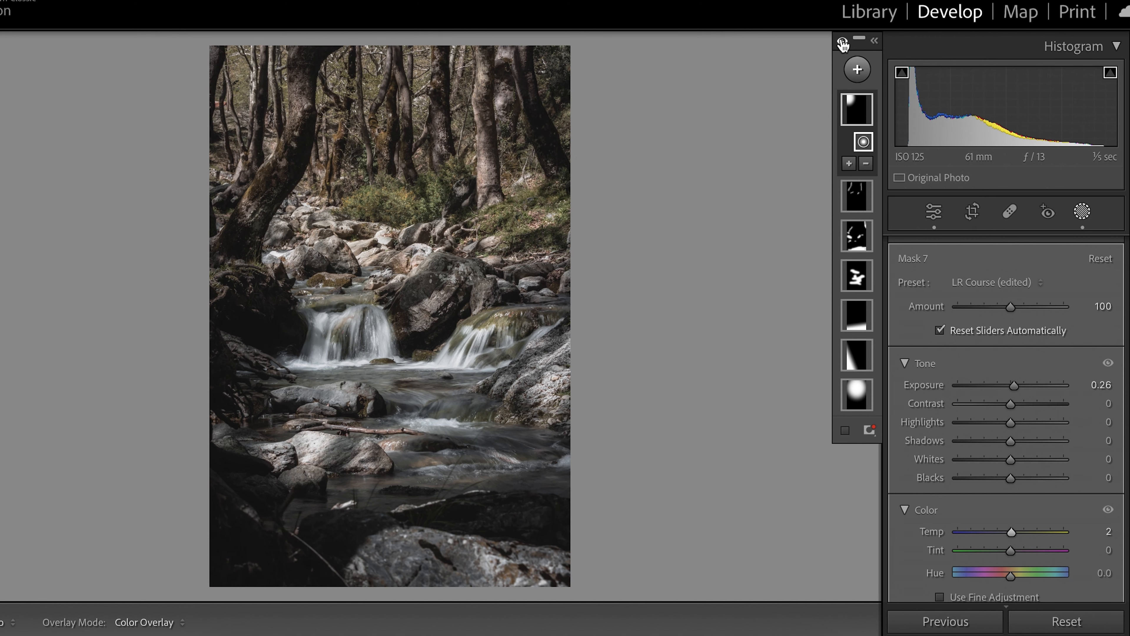
click(842, 42)
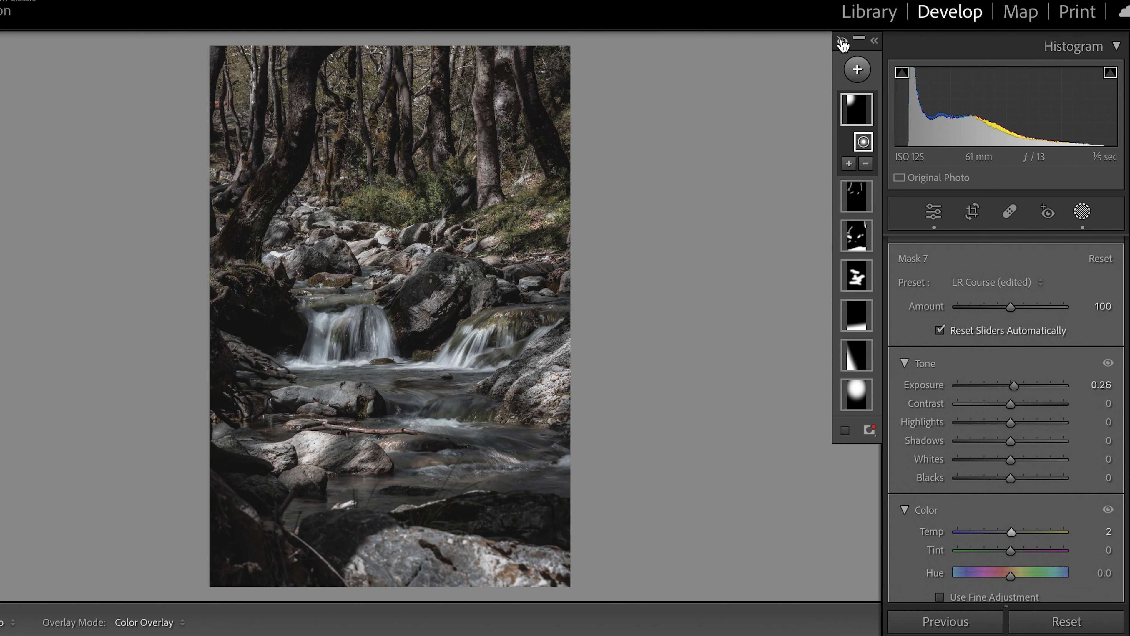
click(841, 42)
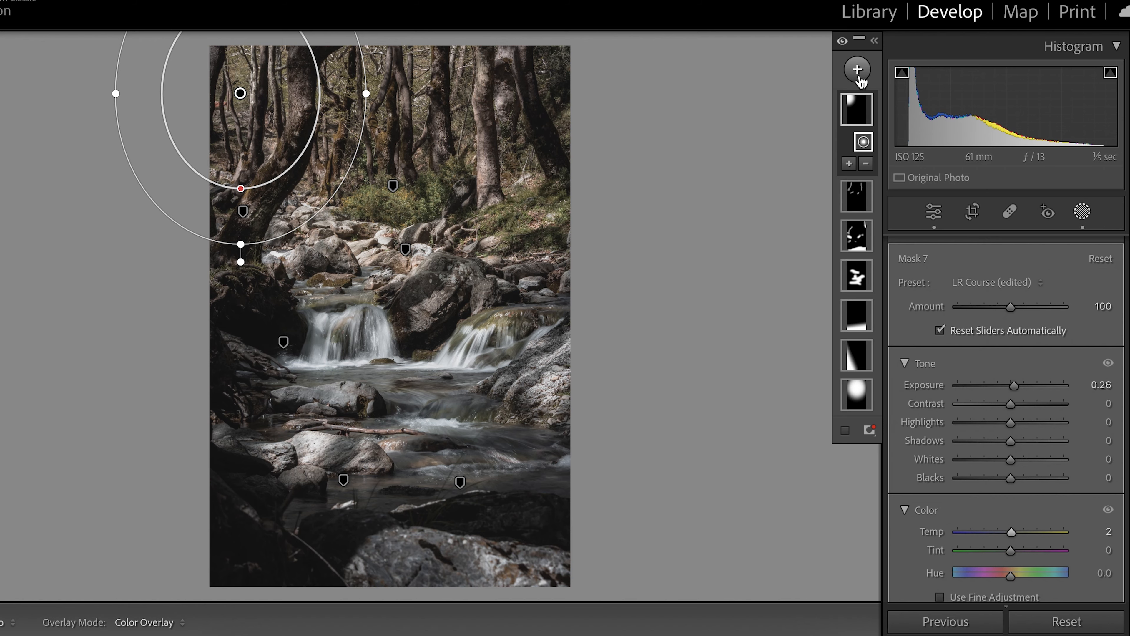
Step: Prepare a new brush mask with Shadows at 12 and Clarity at 8
click(857, 70)
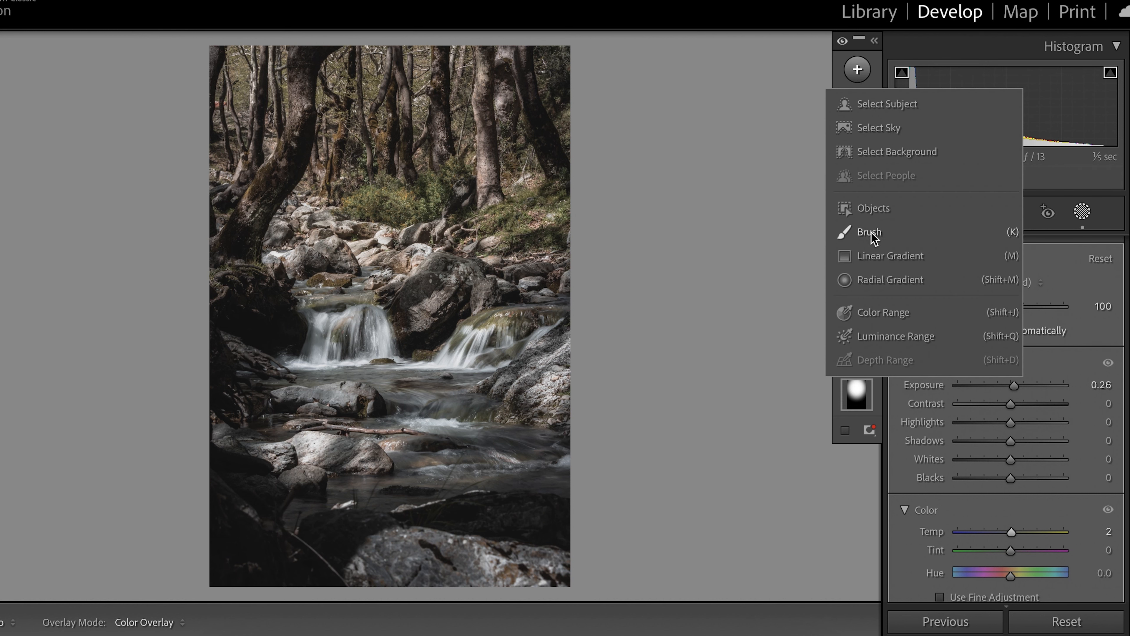
click(871, 232)
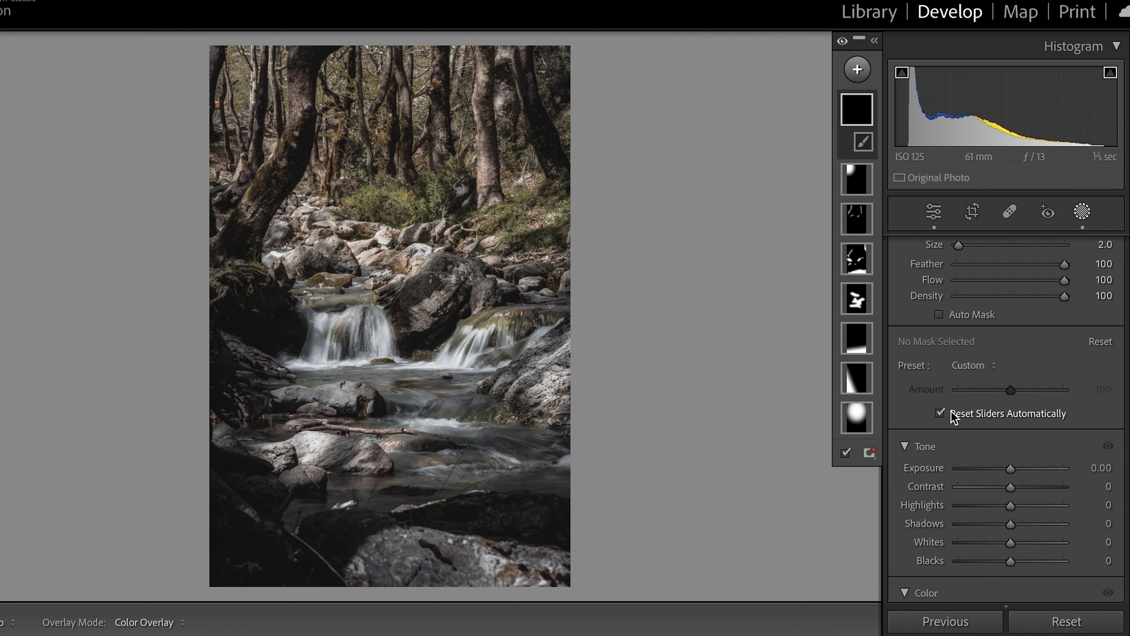
scroll(972, 434, down, 3)
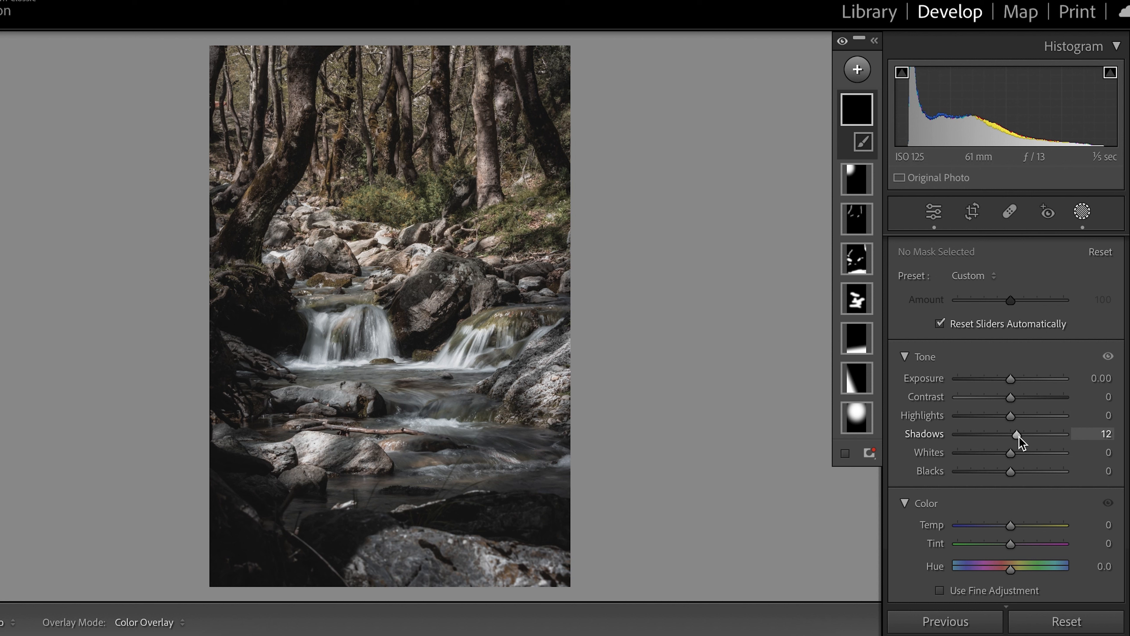
scroll(1022, 442, down, 9)
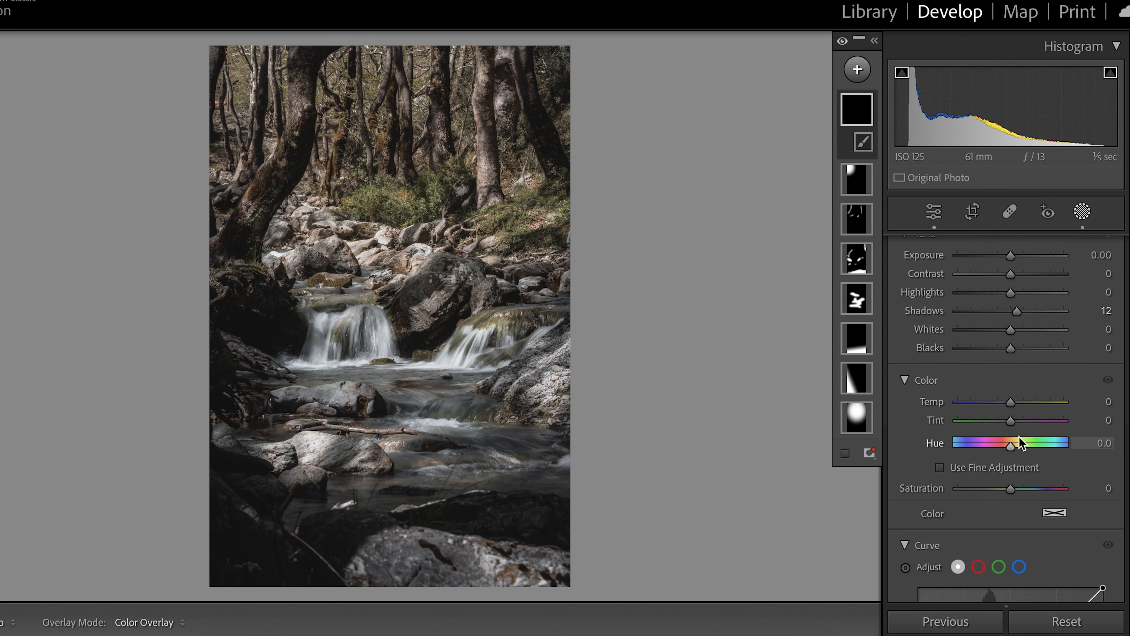
scroll(1022, 442, down, 6)
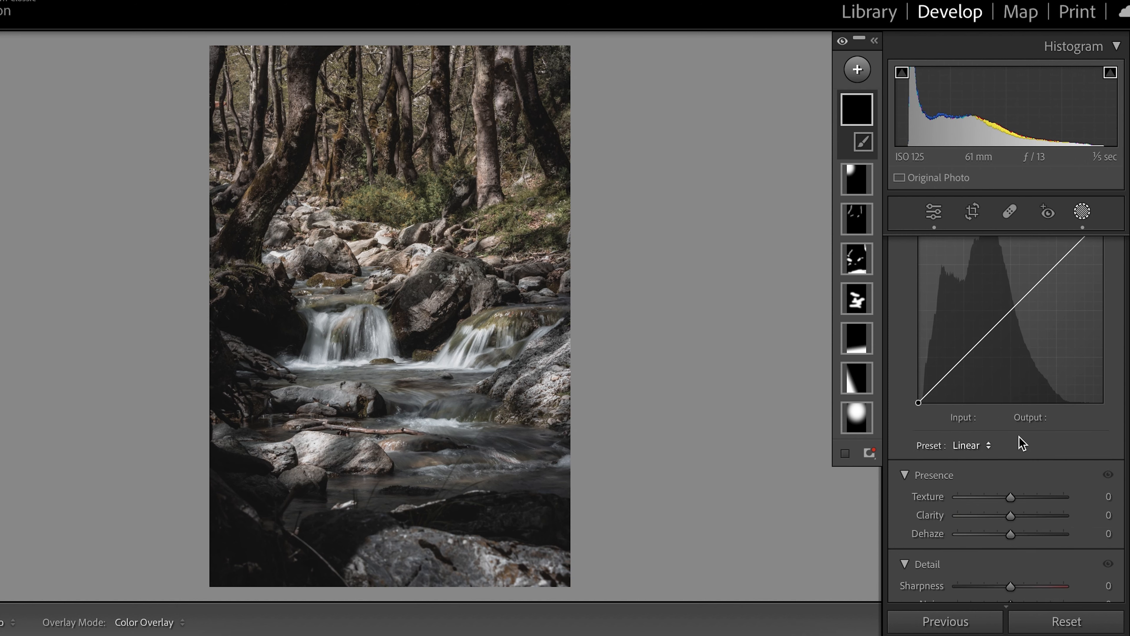
drag(1011, 517, 1015, 517)
scroll(1006, 356, down, 10)
Step: Try a global Clarity of +59, inspect its effect on the bush and rocks up close and in full view, and undo it
click(393, 202)
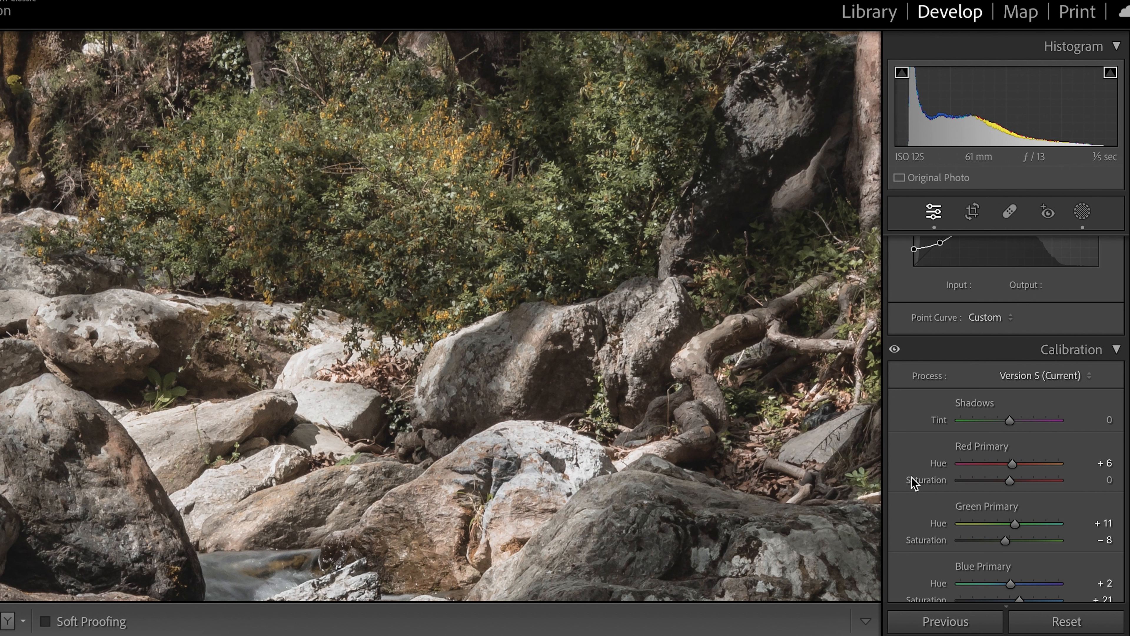
scroll(1021, 423, up, 10)
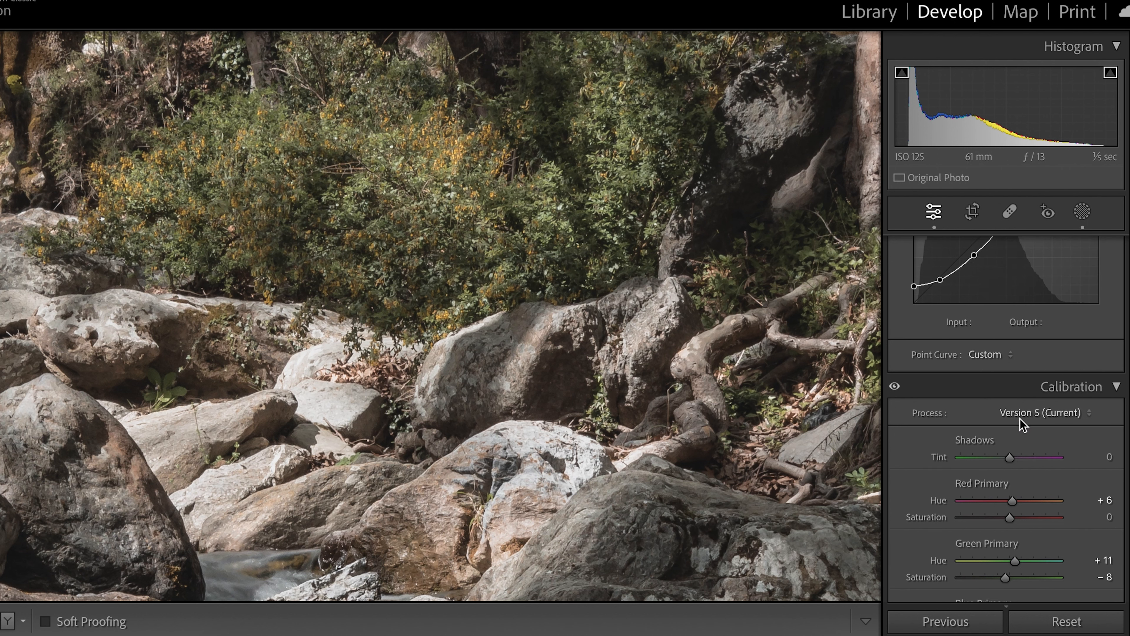
click(1082, 212)
click(1082, 212)
scroll(1022, 526, down, 2)
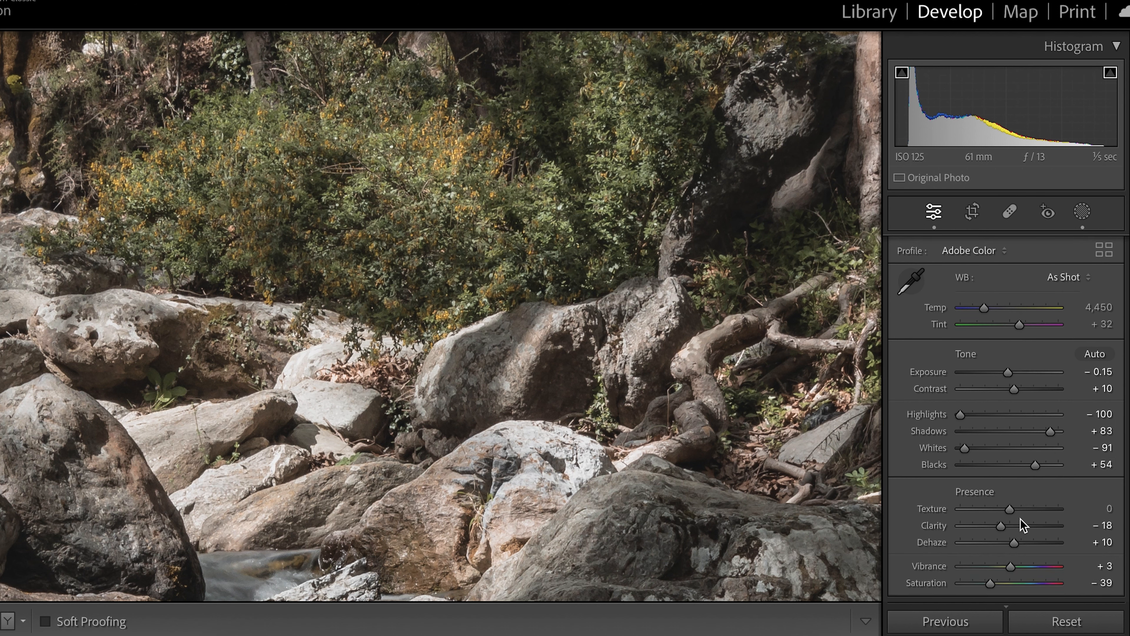
drag(1004, 526, 1041, 526)
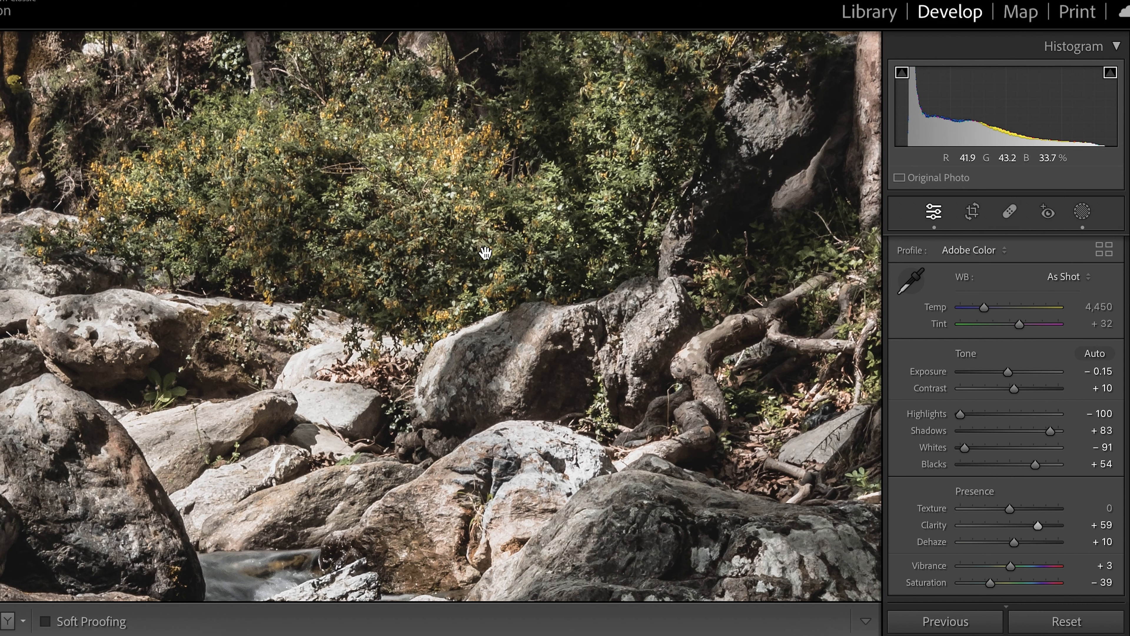
click(411, 205)
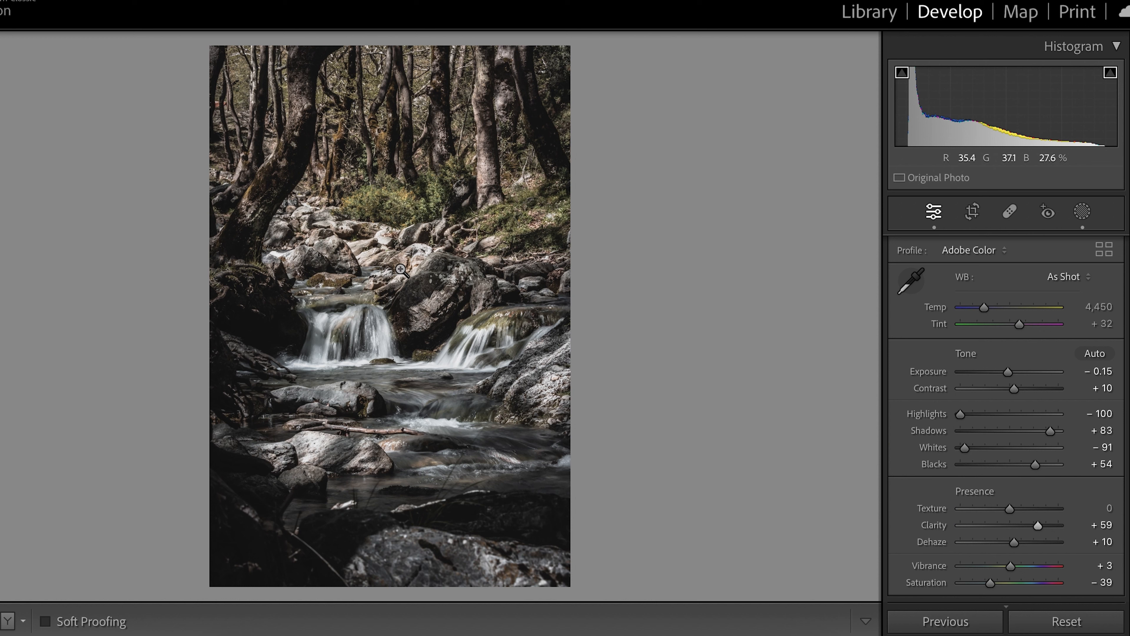
key(ctrl+z)
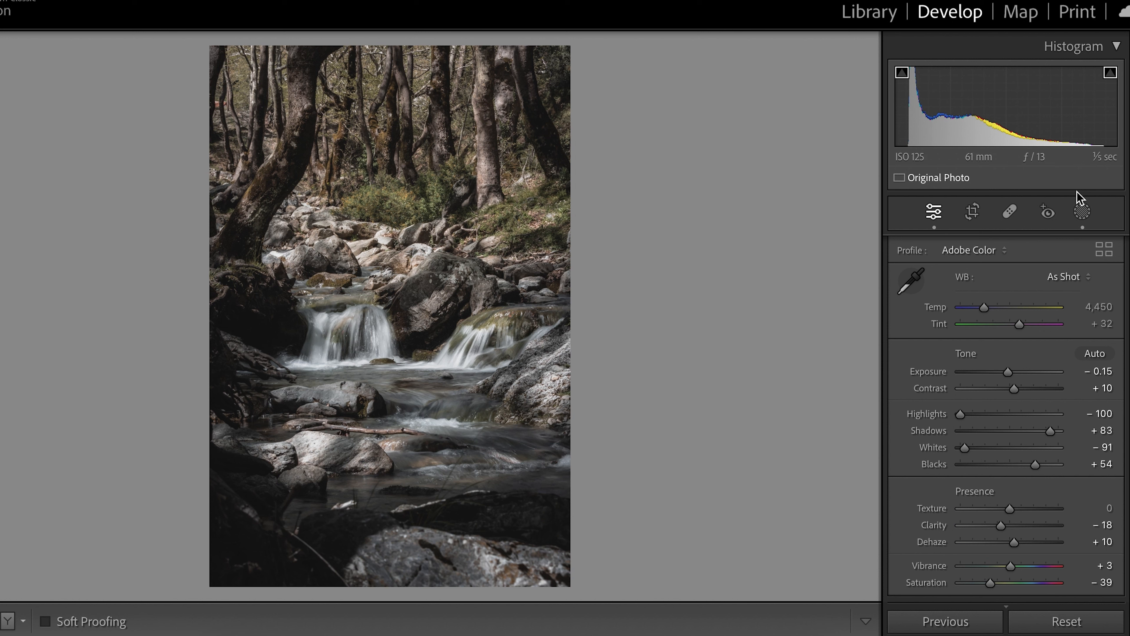
Step: Add a new brush mask with the retained Shadows and Clarity settings and paint it over the dark boulder between the waterfalls
click(1081, 213)
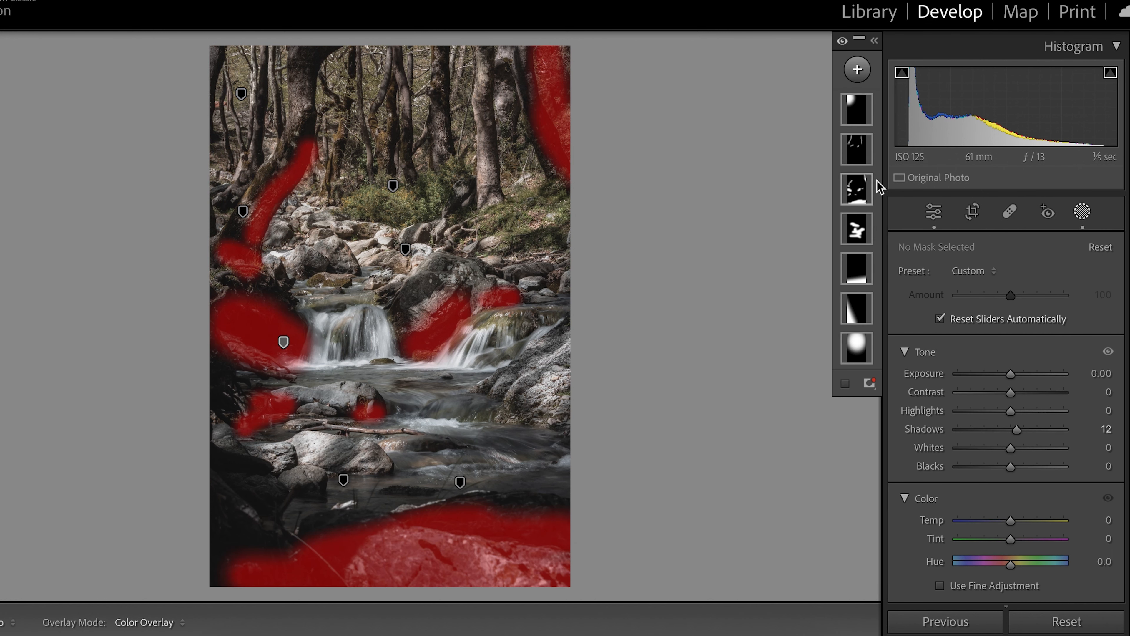
click(858, 71)
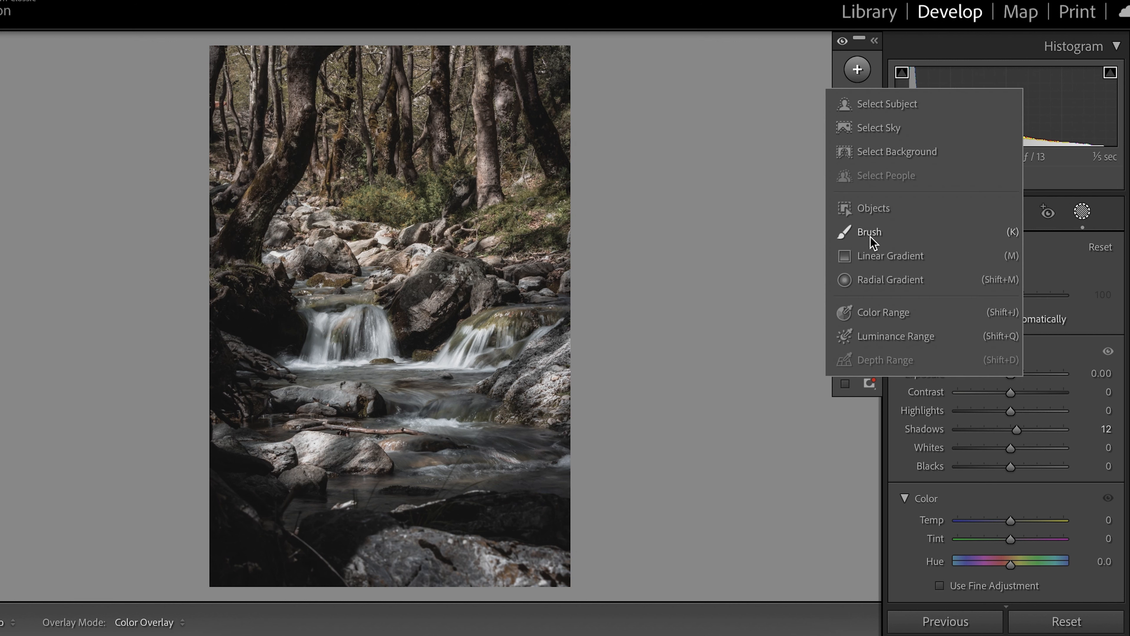
click(848, 232)
scroll(1006, 495, down, 2)
scroll(1006, 496, down, 5)
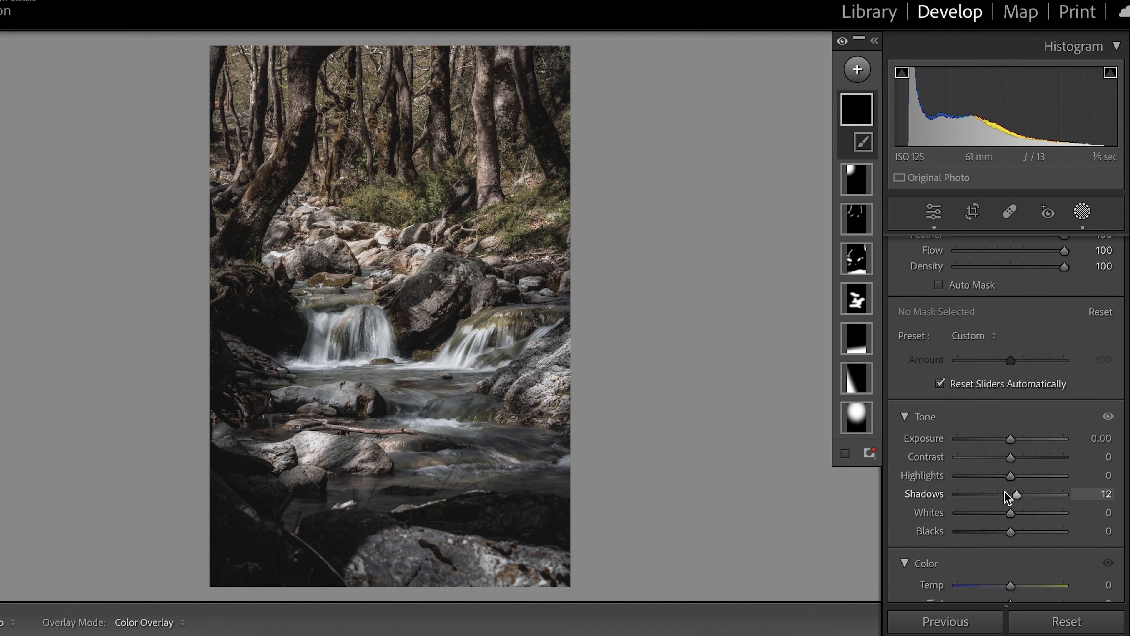
scroll(1006, 495, down, 10)
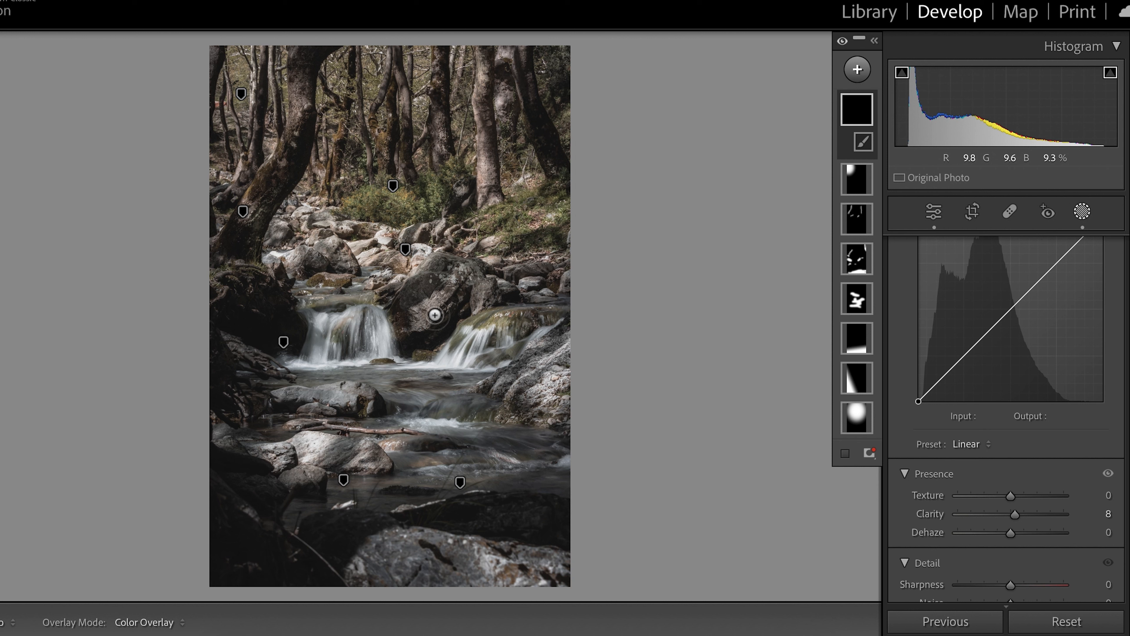
key(h)
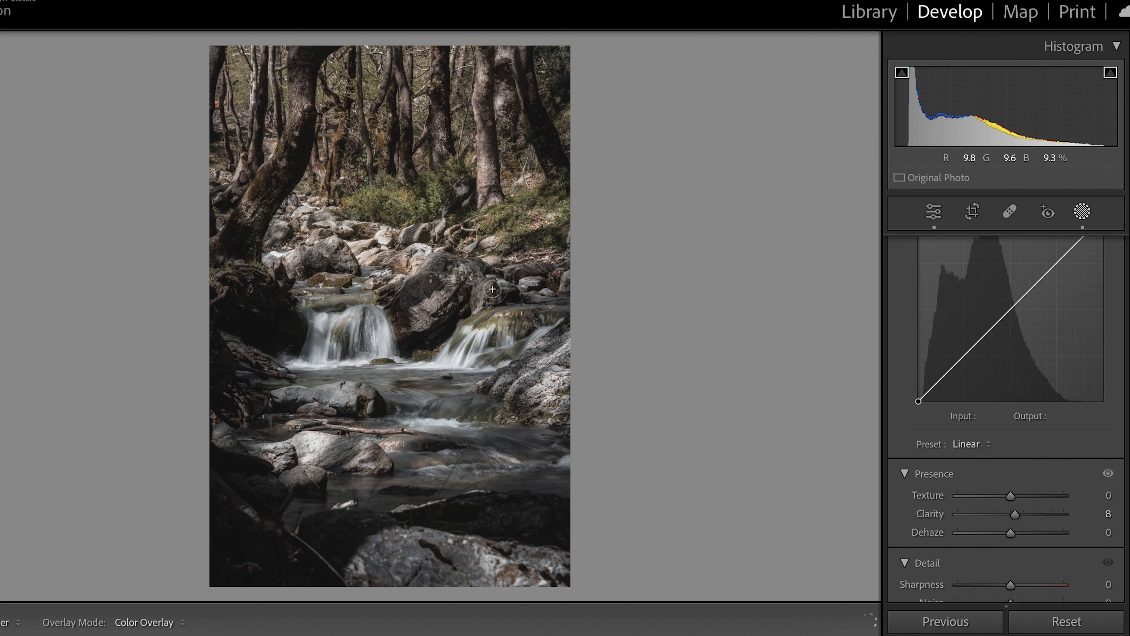
key(h)
key(h)
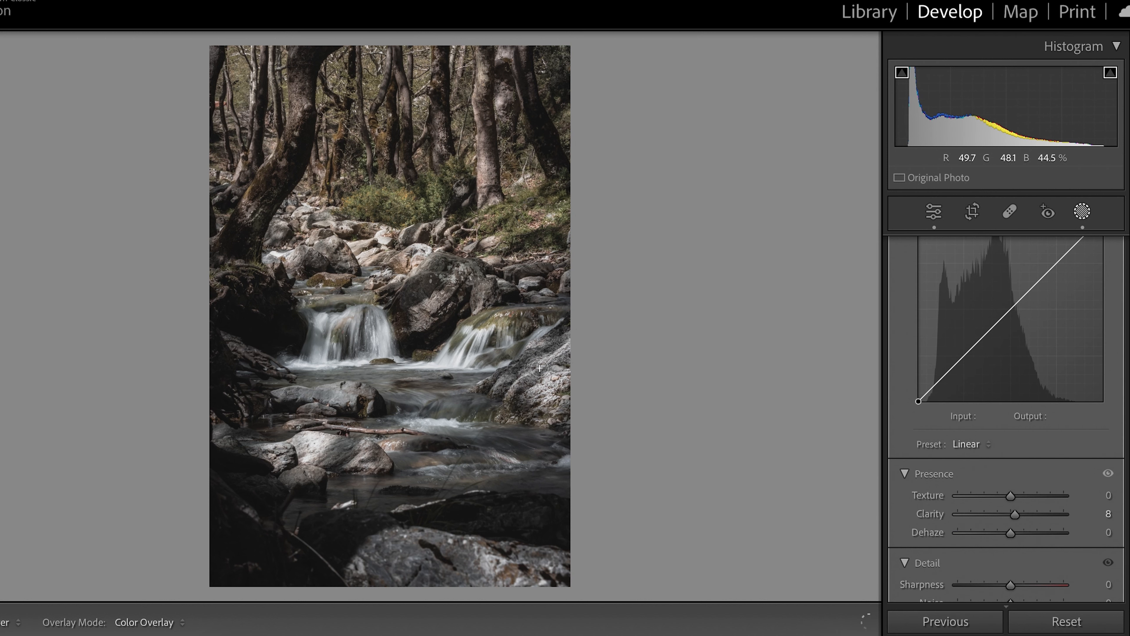